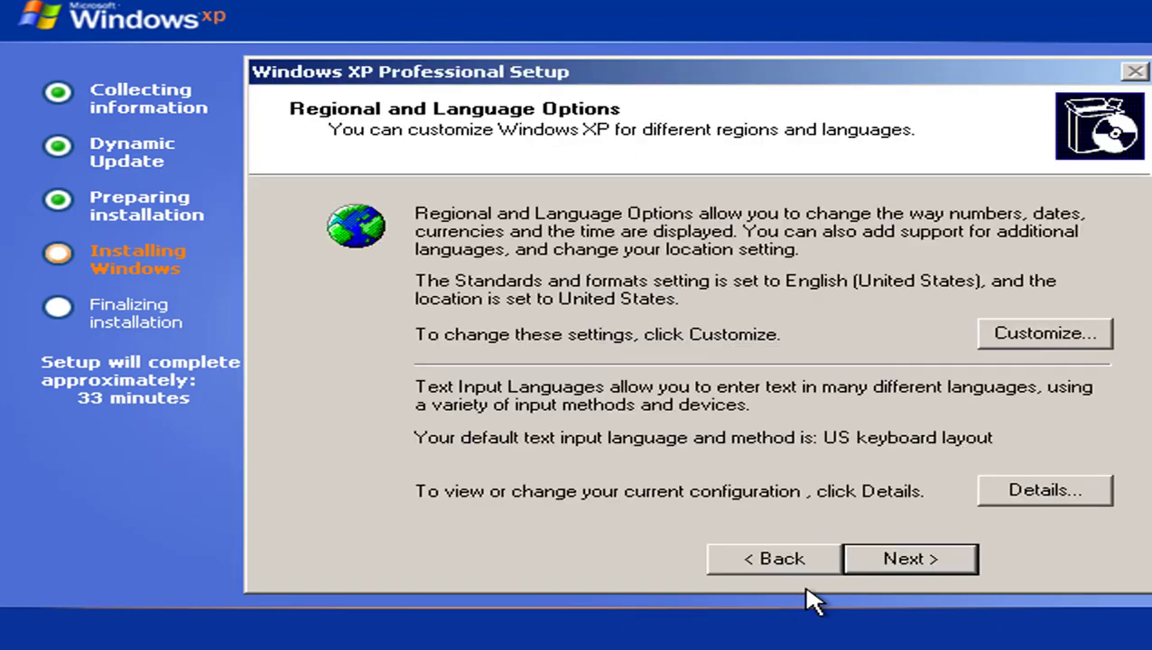
# Step: Keep the default regional settings, then enter the owner's name and the 25-character product key
pyautogui.click(914, 569)
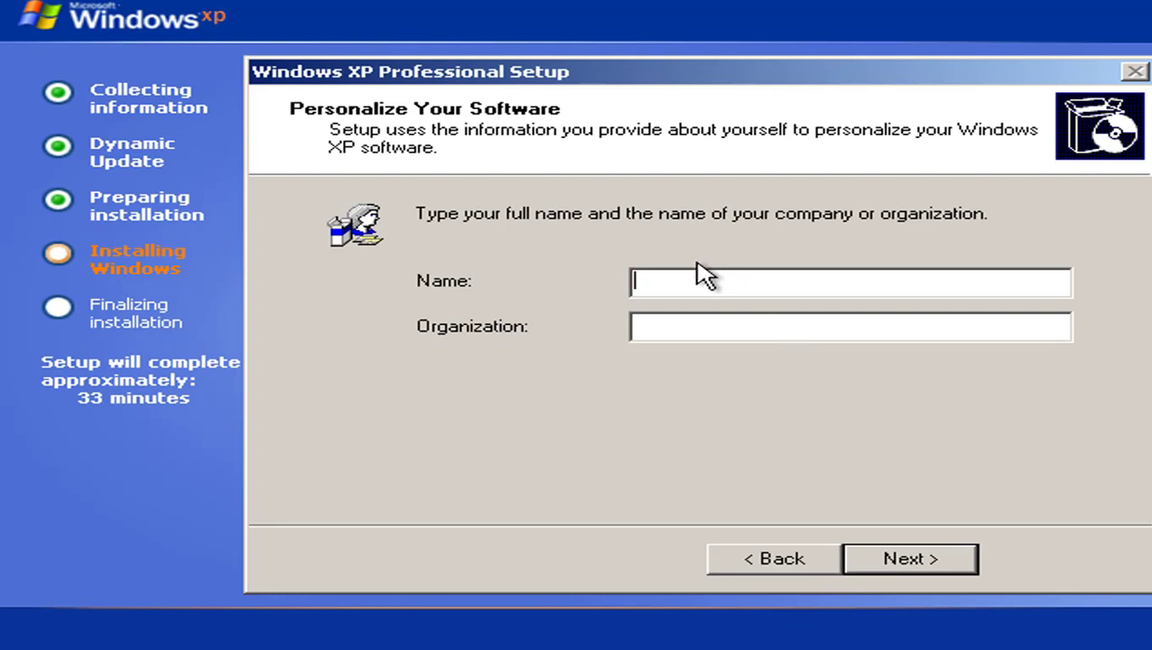
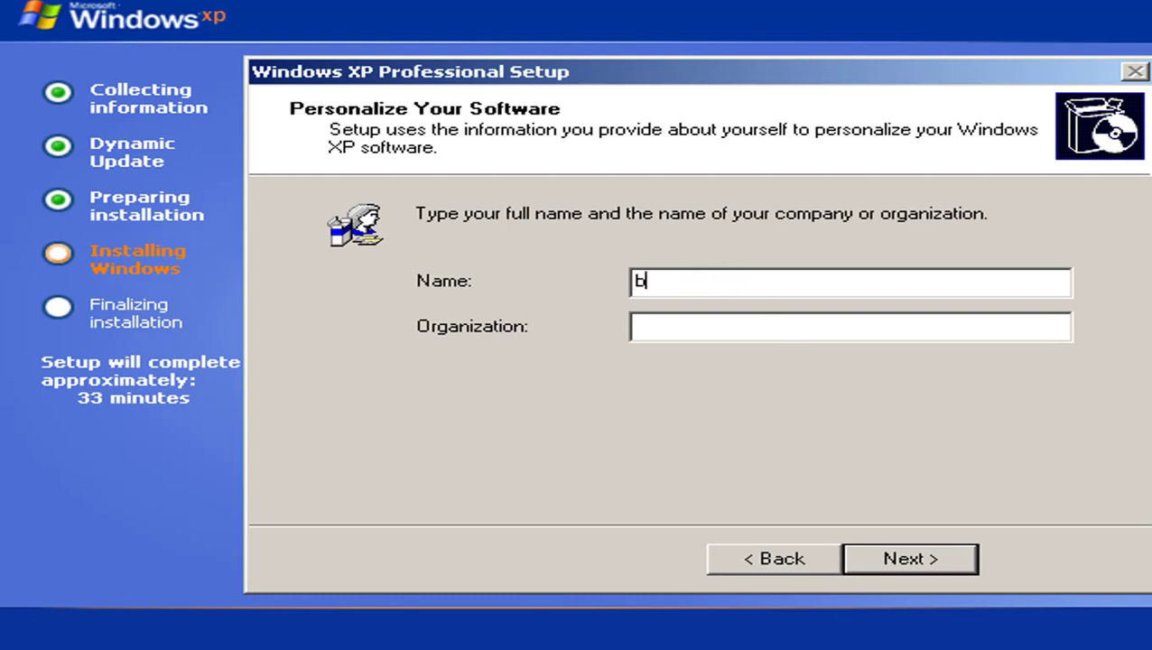
pyautogui.press('Return')
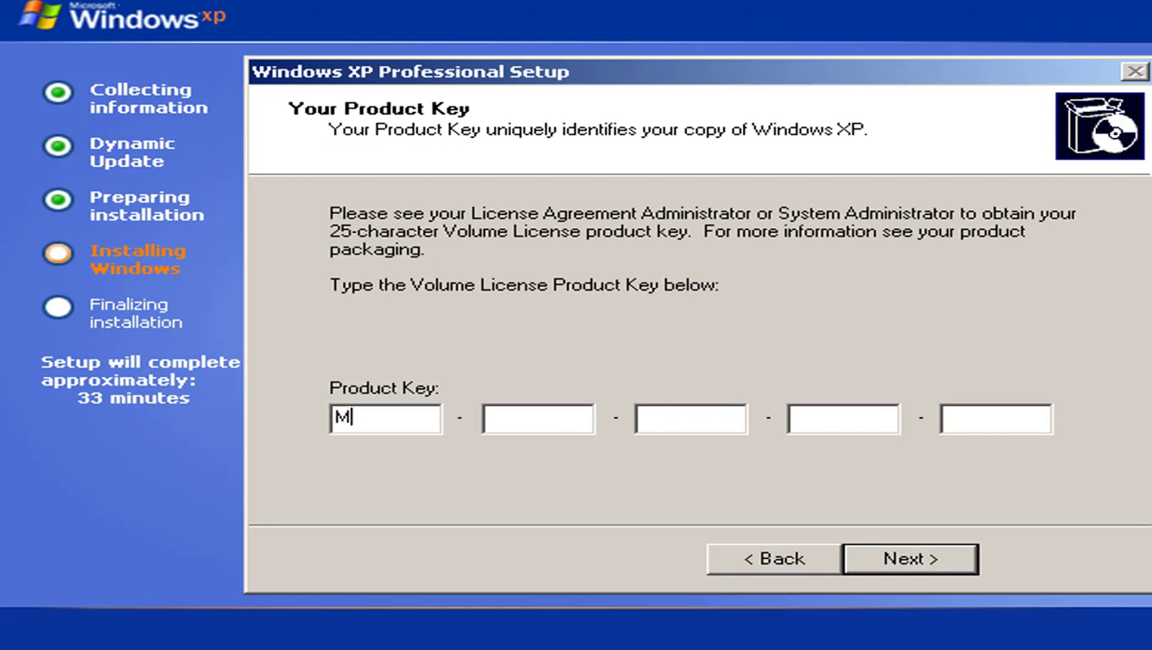
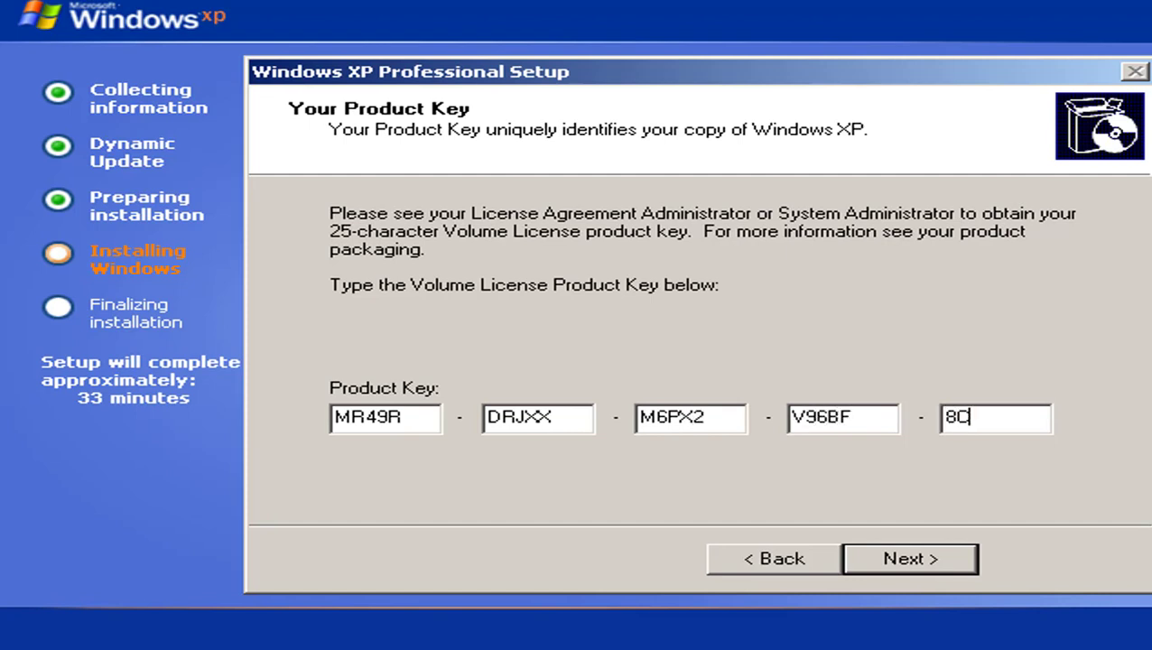
pyautogui.press('Return')
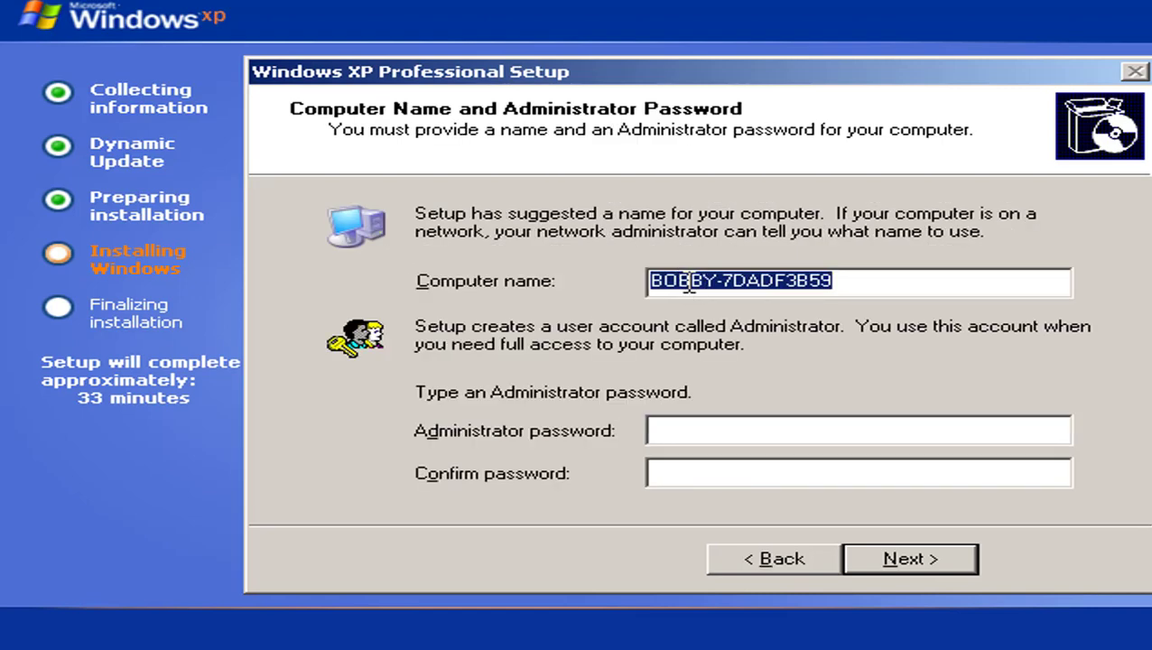
# Step: Keep the suggested computer name without a password and choose the (GMT+05:30) Chennai, Kolkata, Mumbai, New Delhi time zone
pyautogui.press('Return')
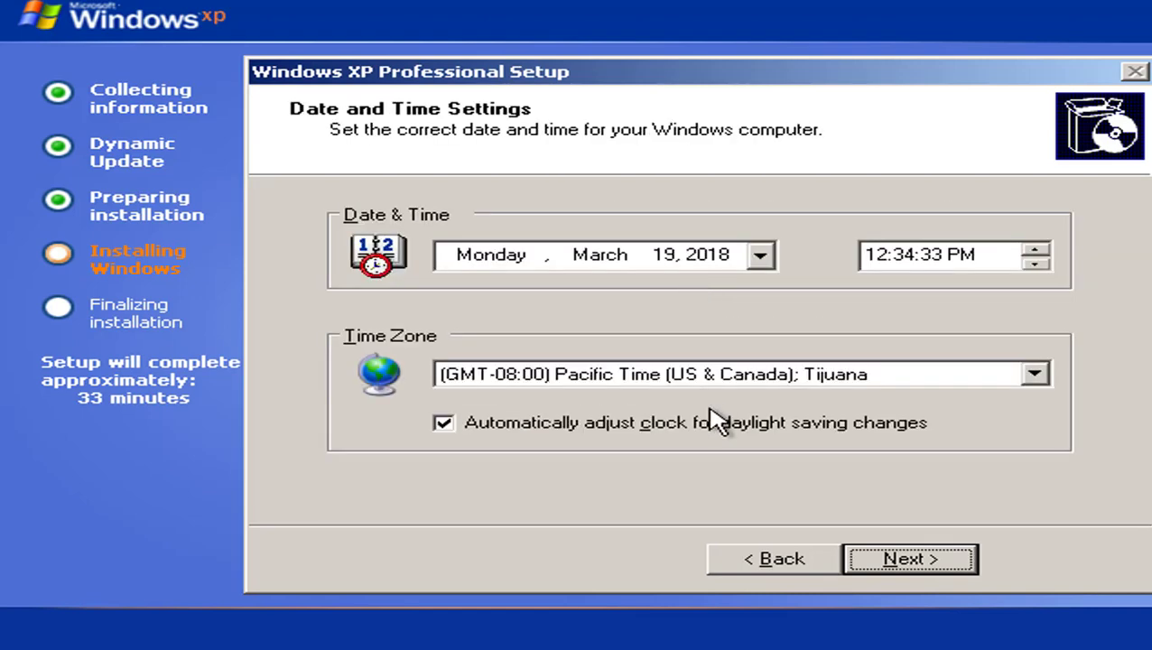
pyautogui.click(739, 379)
pyautogui.scroll(-1, 632, 489)
pyautogui.scroll(-13, 864, 495)
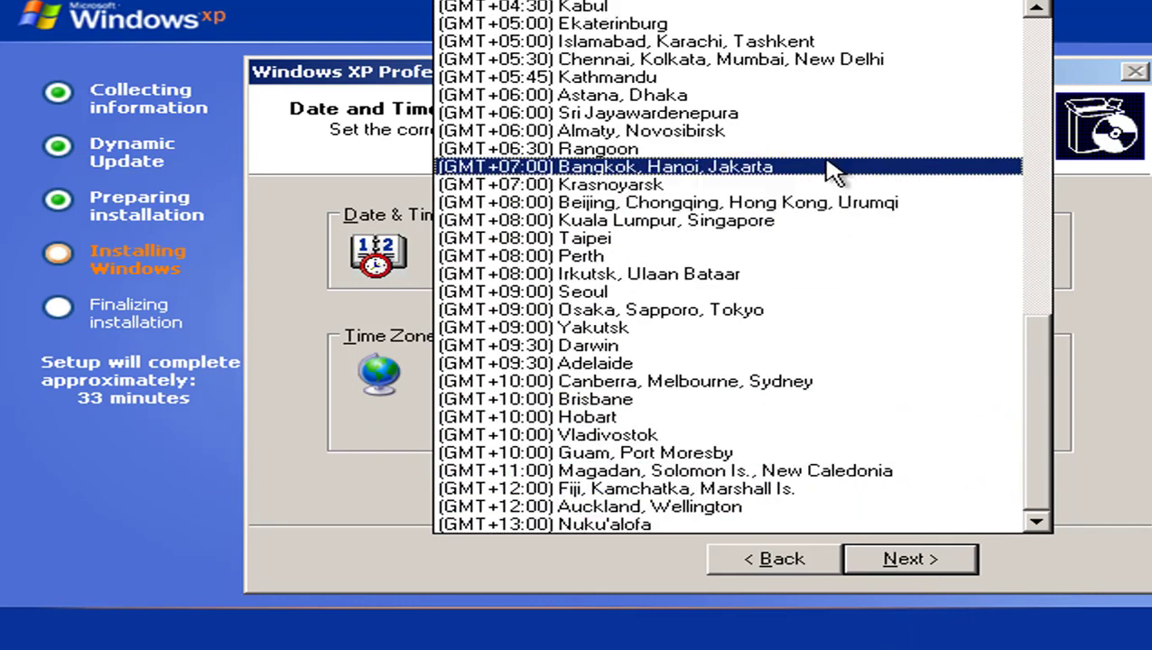
pyautogui.click(853, 59)
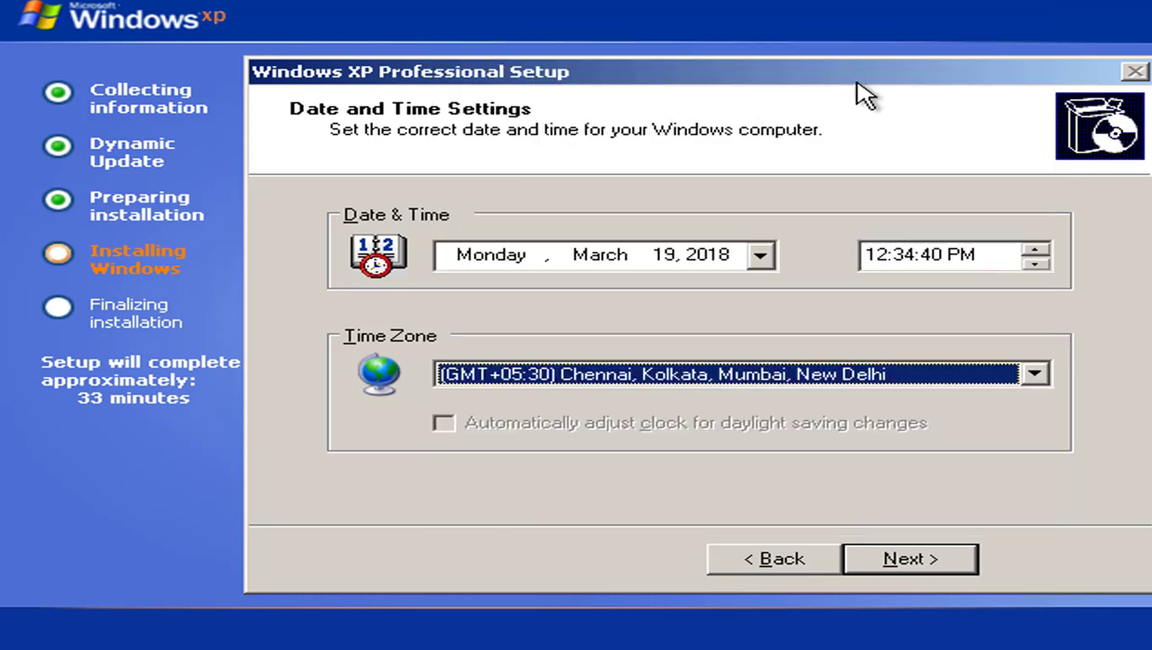
pyautogui.click(922, 565)
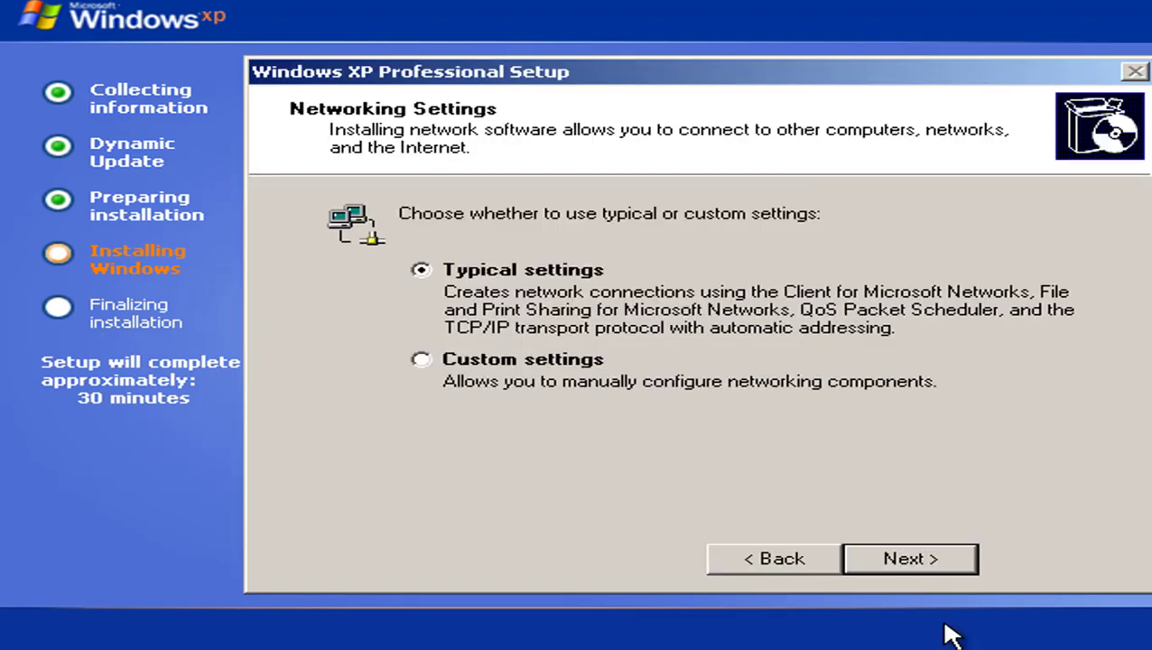
# Step: Accept Typical network settings and the default workgroup so setup finishes and restarts
pyautogui.click(882, 566)
pyautogui.click(907, 559)
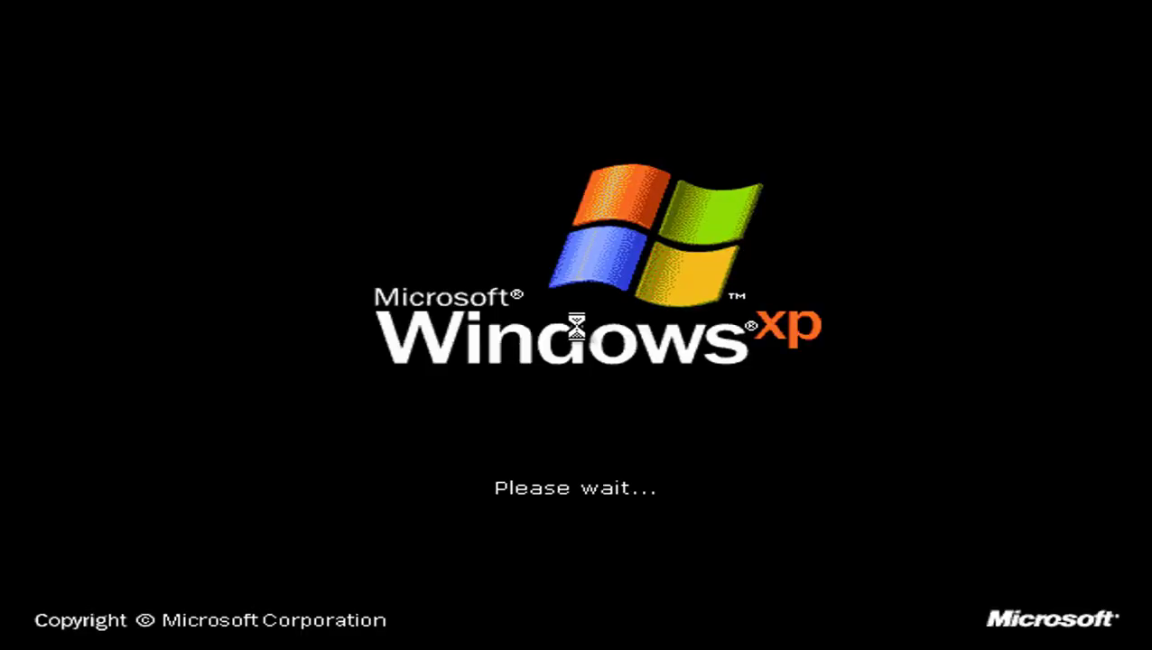
# Step: Accept the automatically adjusted screen resolution in the Display Settings dialog
pyautogui.click(539, 393)
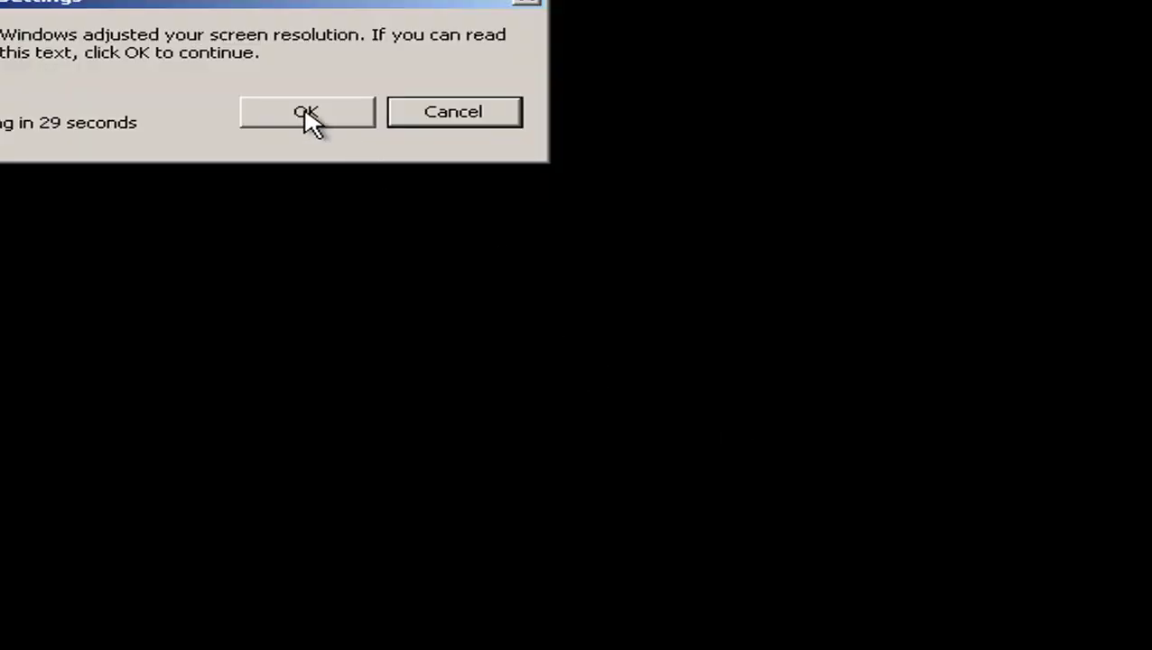
pyautogui.click(307, 113)
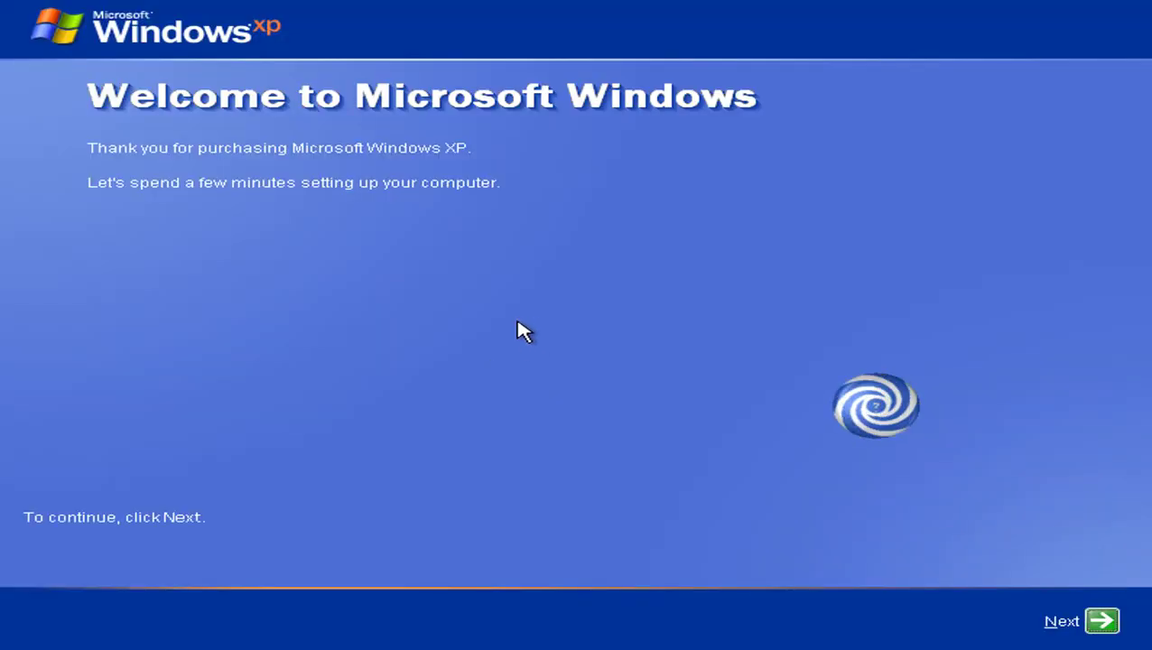
# Step: Decline Automatic Updates with 'Not right now' and skip the internet connectivity check
pyautogui.click(1103, 621)
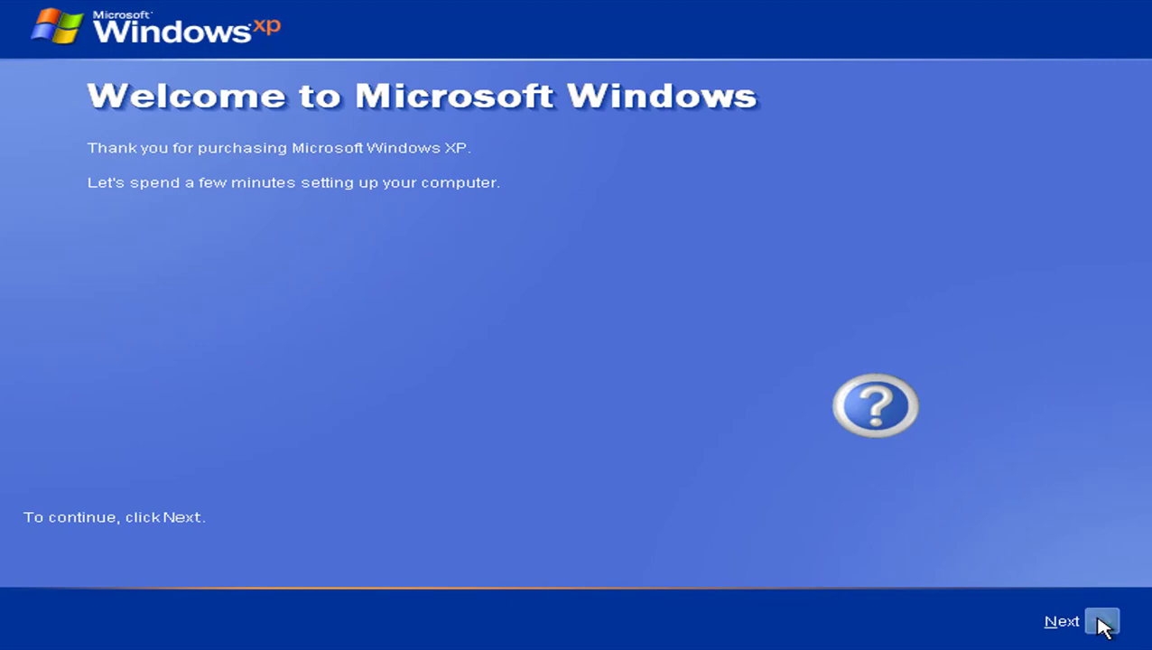
pyautogui.click(341, 359)
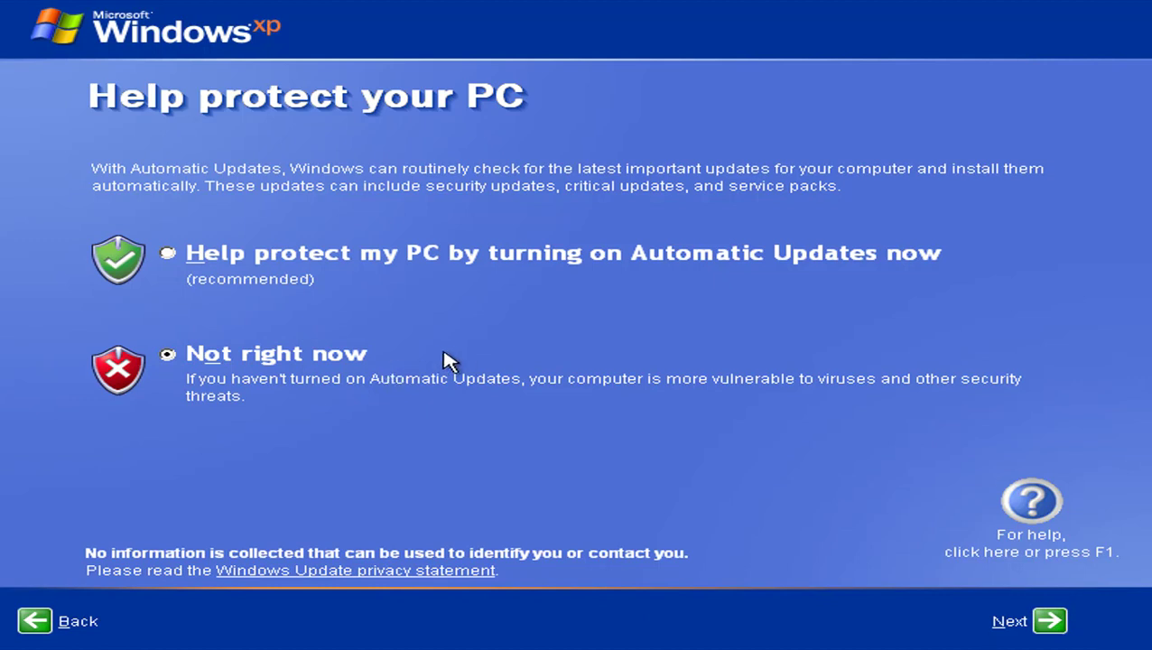
pyautogui.click(1053, 621)
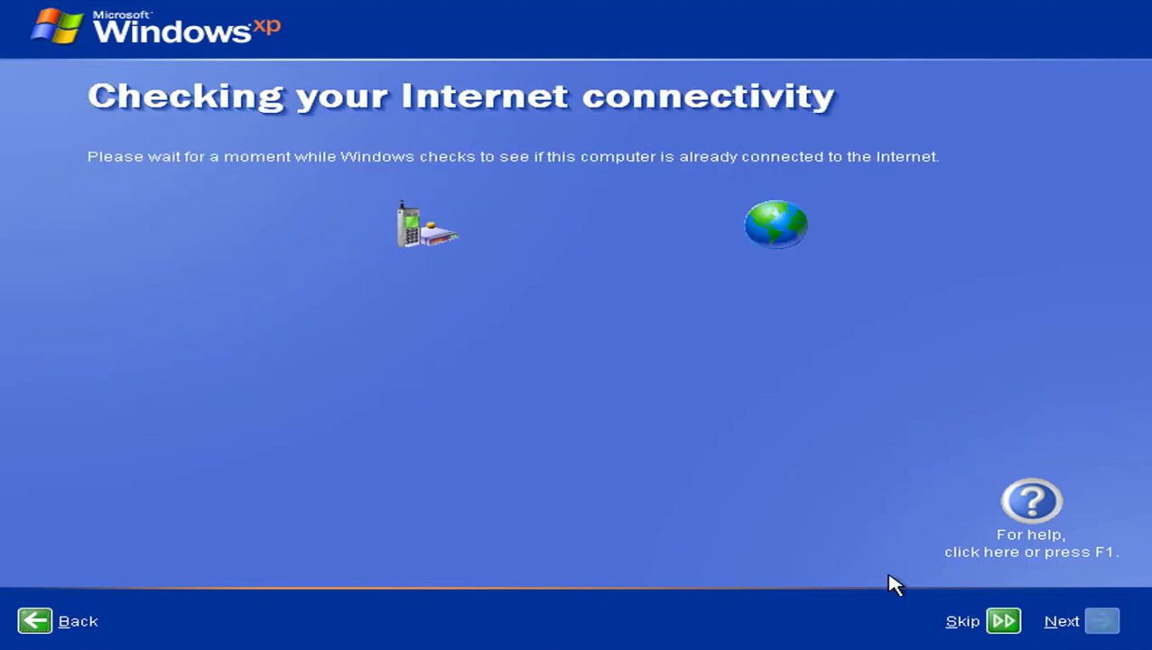
pyautogui.click(1005, 622)
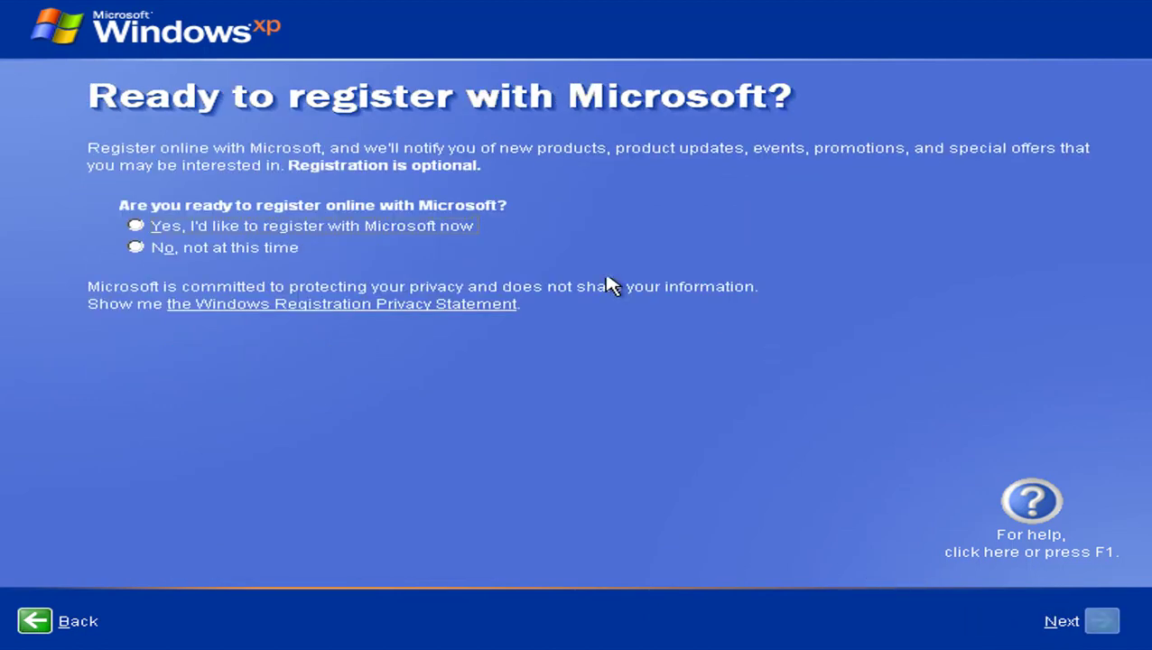
# Step: Decline registering with Microsoft and enter the user account name
pyautogui.click(205, 249)
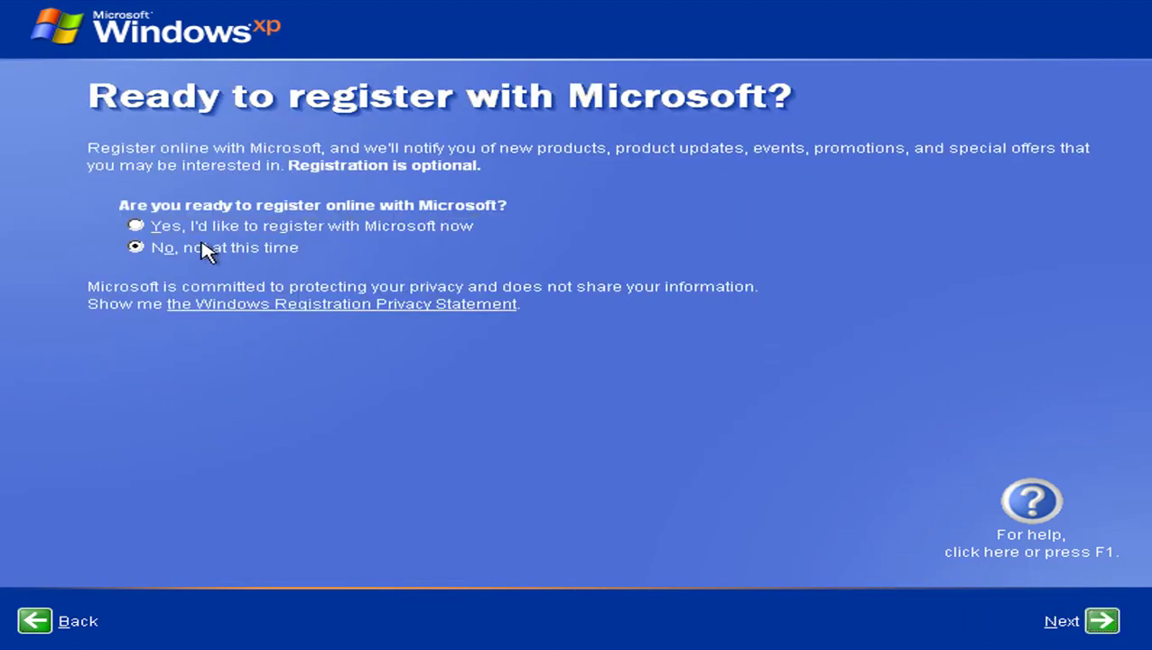
pyautogui.click(1105, 623)
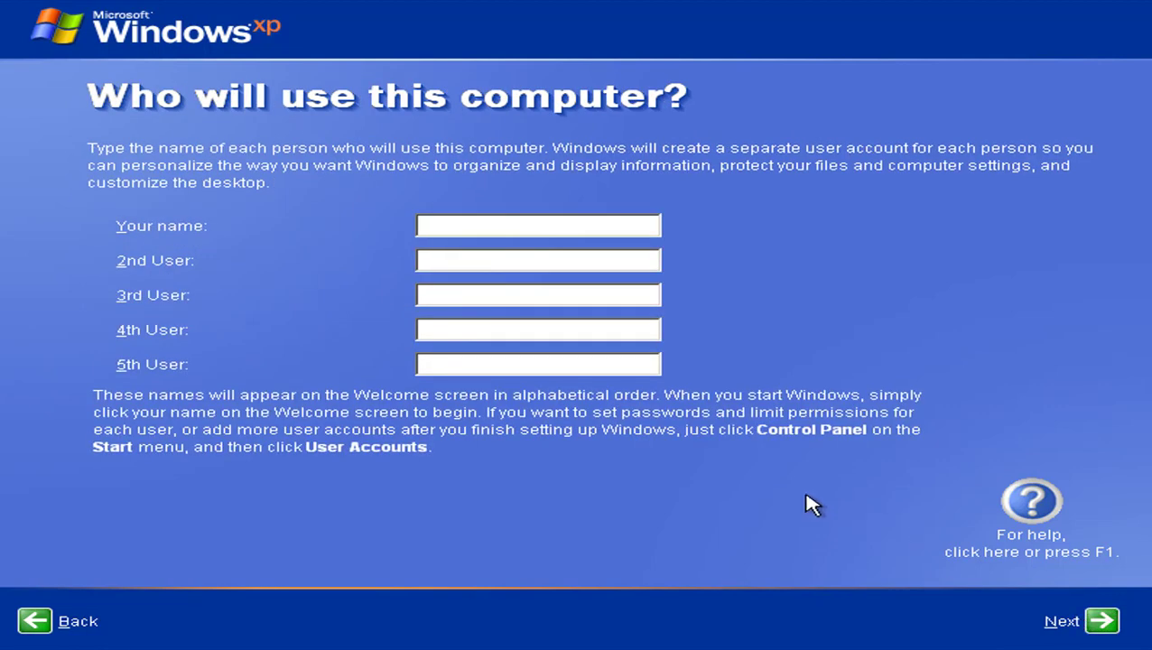
pyautogui.write('bobby')
# Step: Confirm the user account name and finish the first-run screens to reach the desktop
pyautogui.click(1065, 623)
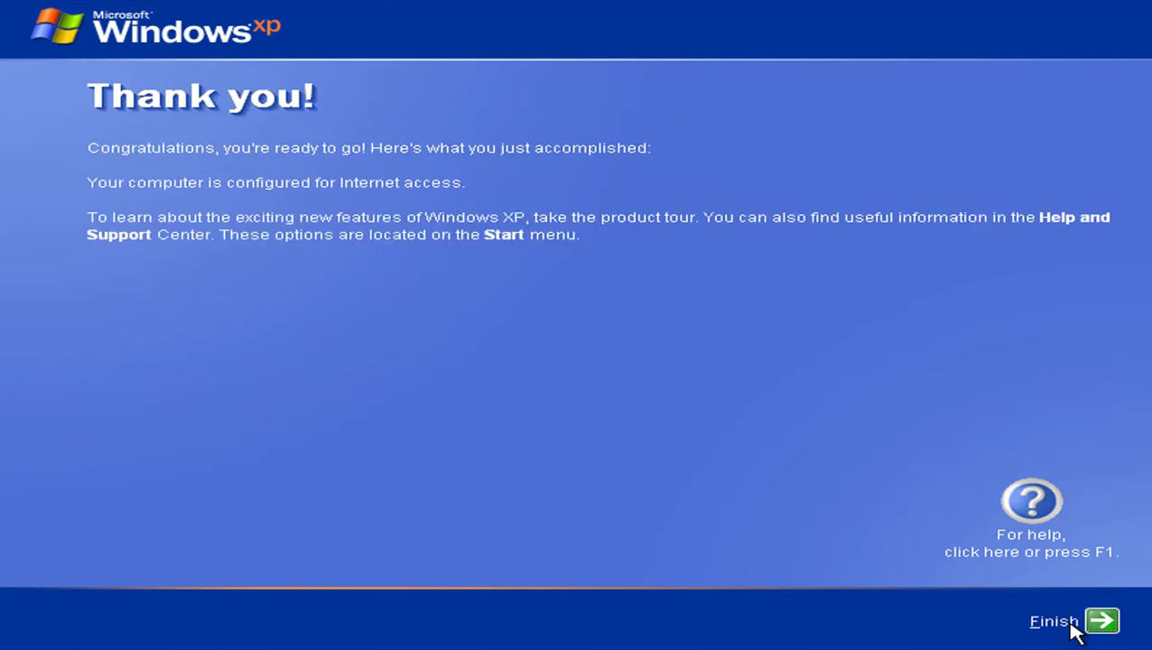
pyautogui.click(1072, 628)
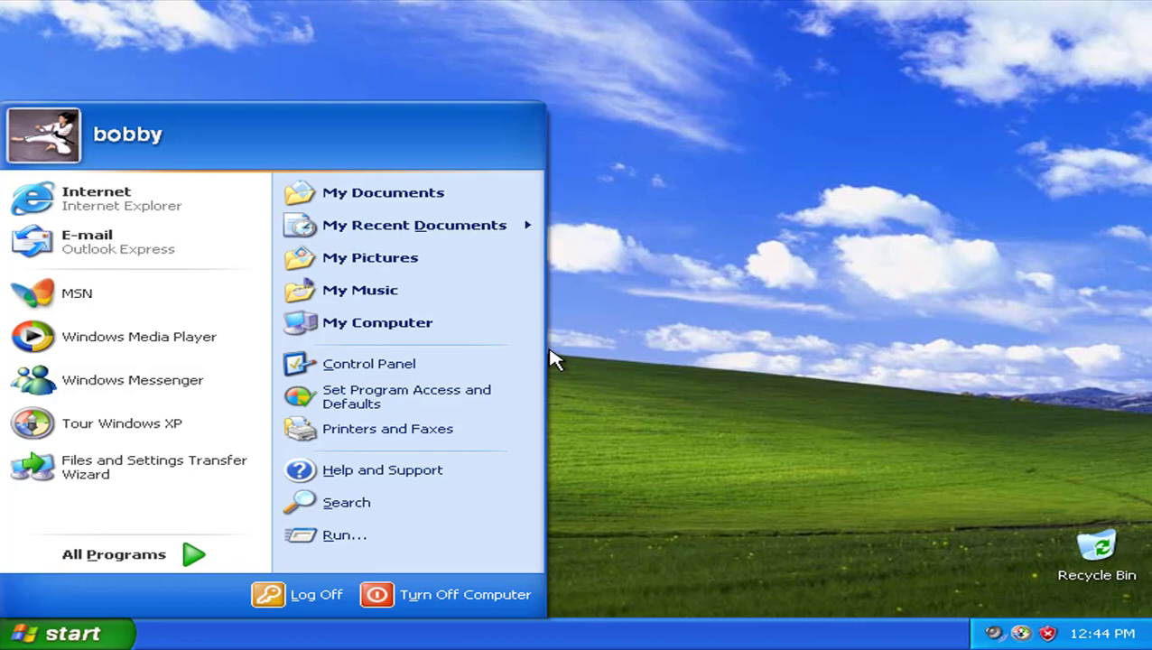
# Step: Tick My Computer, My Documents and My Network Places in the Customize Desktop dialog
pyautogui.click(780, 198)
pyautogui.rightClick(578, 136)
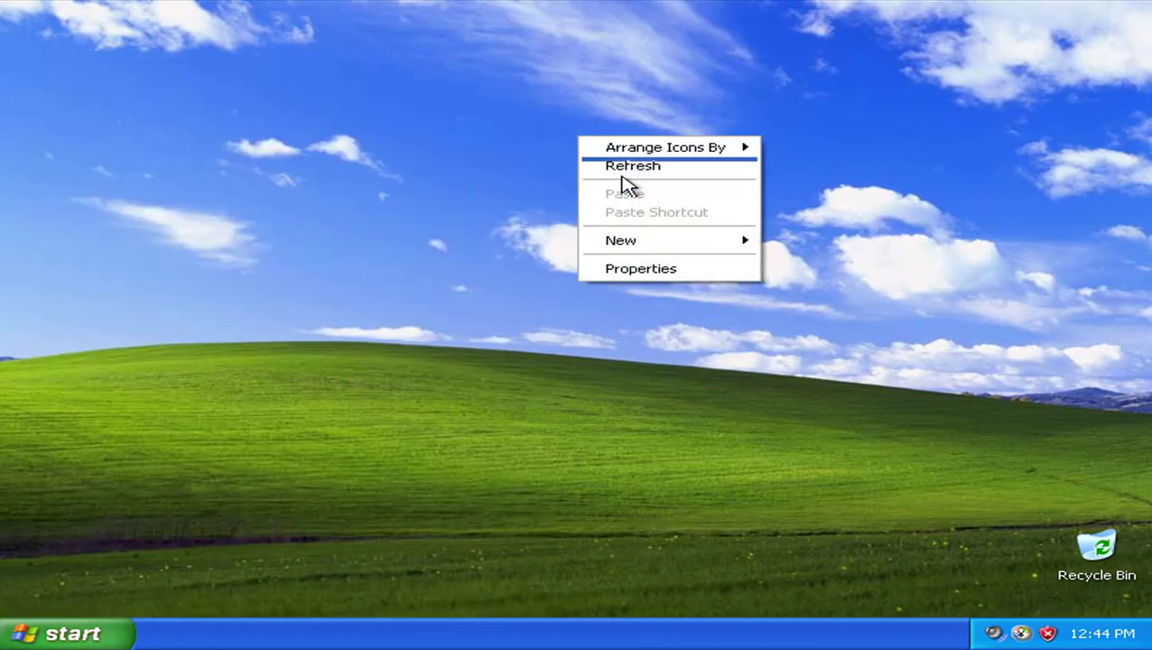
pyautogui.click(649, 262)
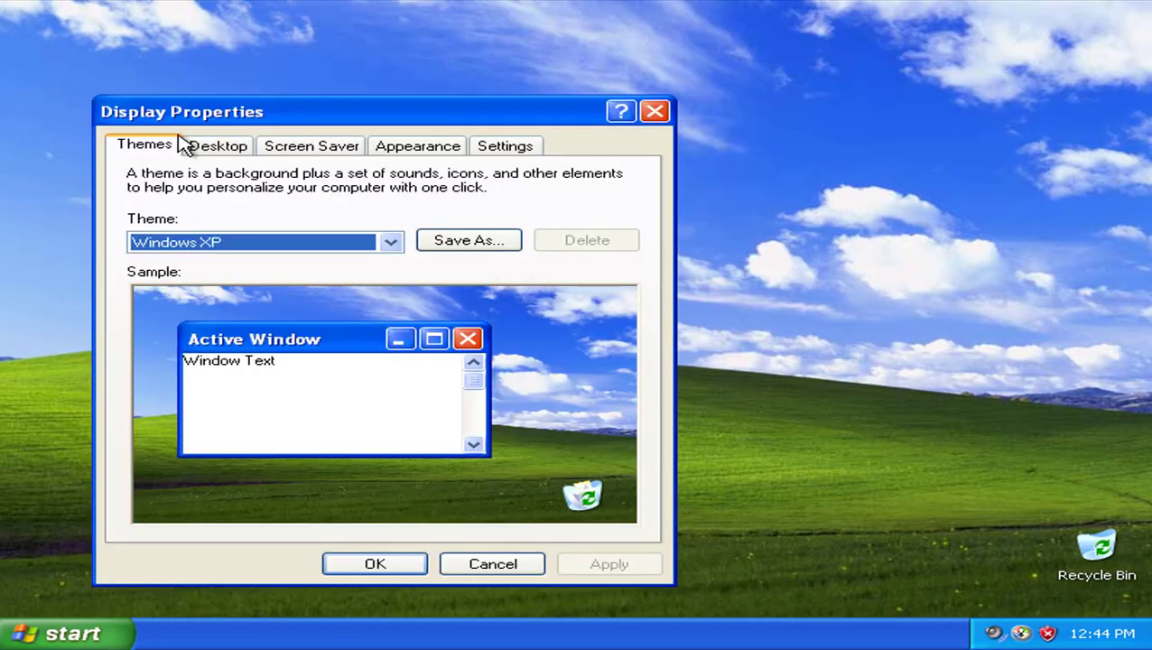
pyautogui.click(232, 151)
pyautogui.click(252, 528)
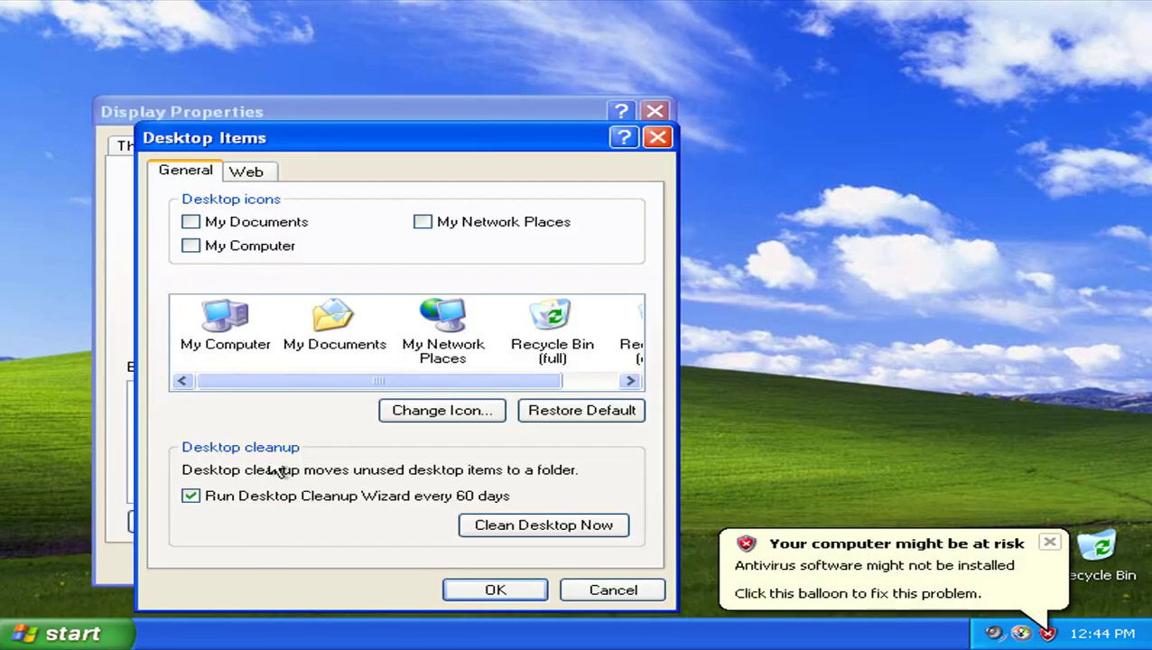
pyautogui.click(238, 244)
pyautogui.click(246, 224)
pyautogui.click(476, 231)
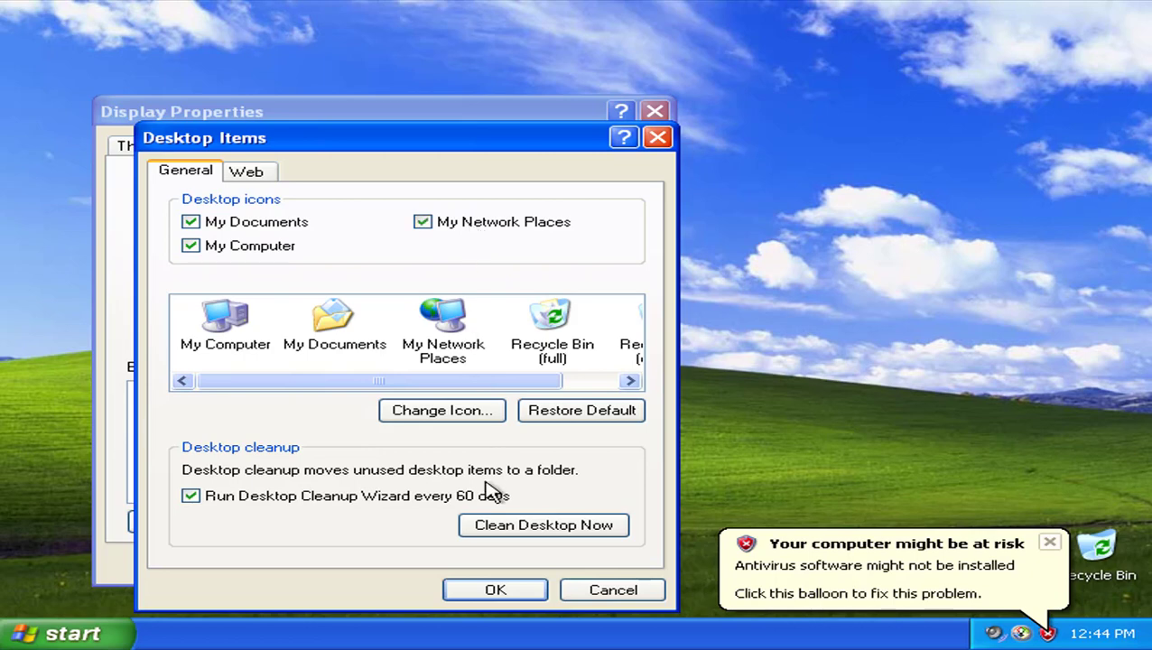
pyautogui.click(495, 590)
# Step: Apply the desktop icon changes and arrange the desktop icons by name
pyautogui.click(578, 564)
pyautogui.click(411, 564)
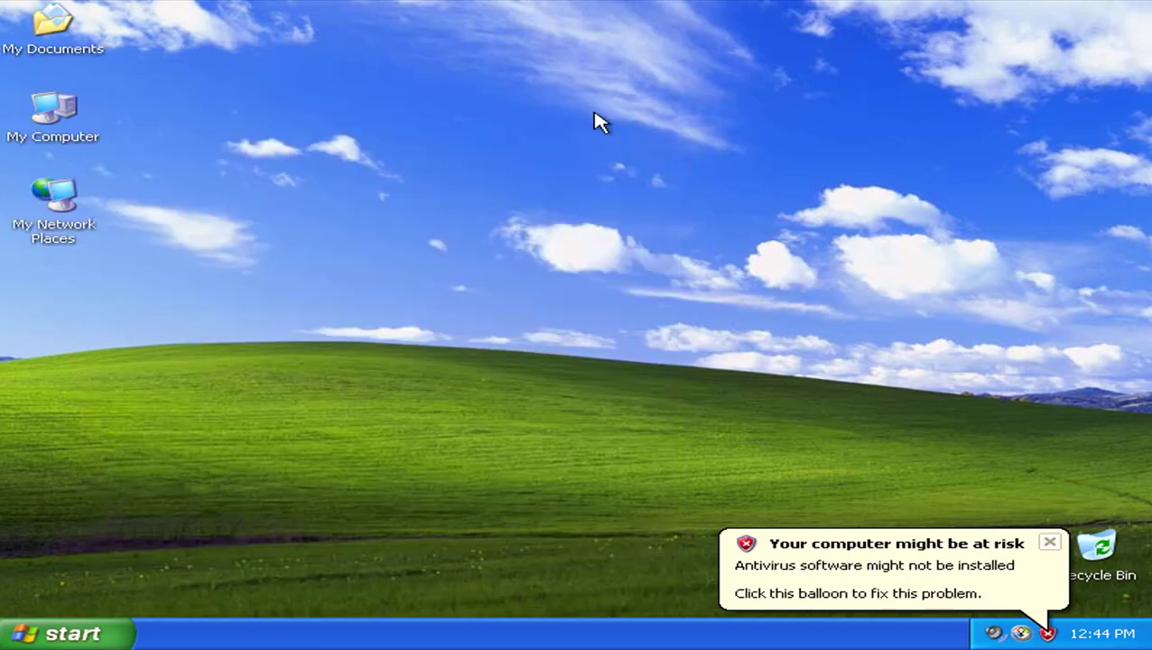
pyautogui.rightClick(476, 96)
pyautogui.click(743, 108)
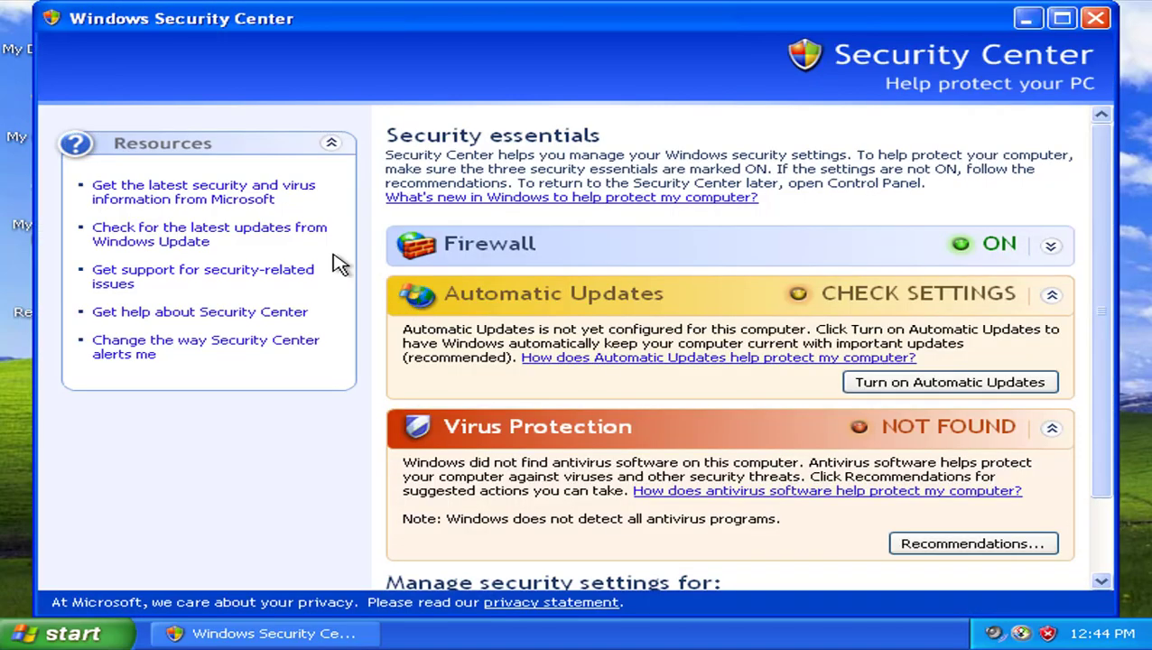
# Step: Turn off Firewall, Automatic Updates and Virus Protection alerts in Security Center
pyautogui.click(145, 354)
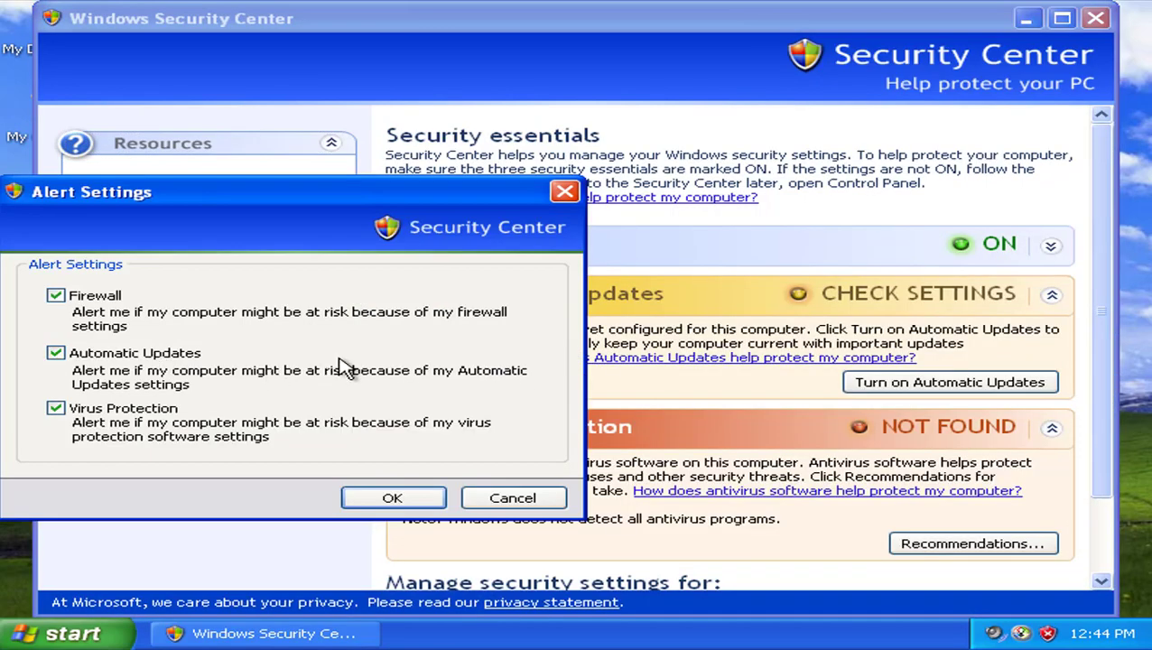
pyautogui.click(56, 295)
pyautogui.click(93, 357)
pyautogui.click(113, 414)
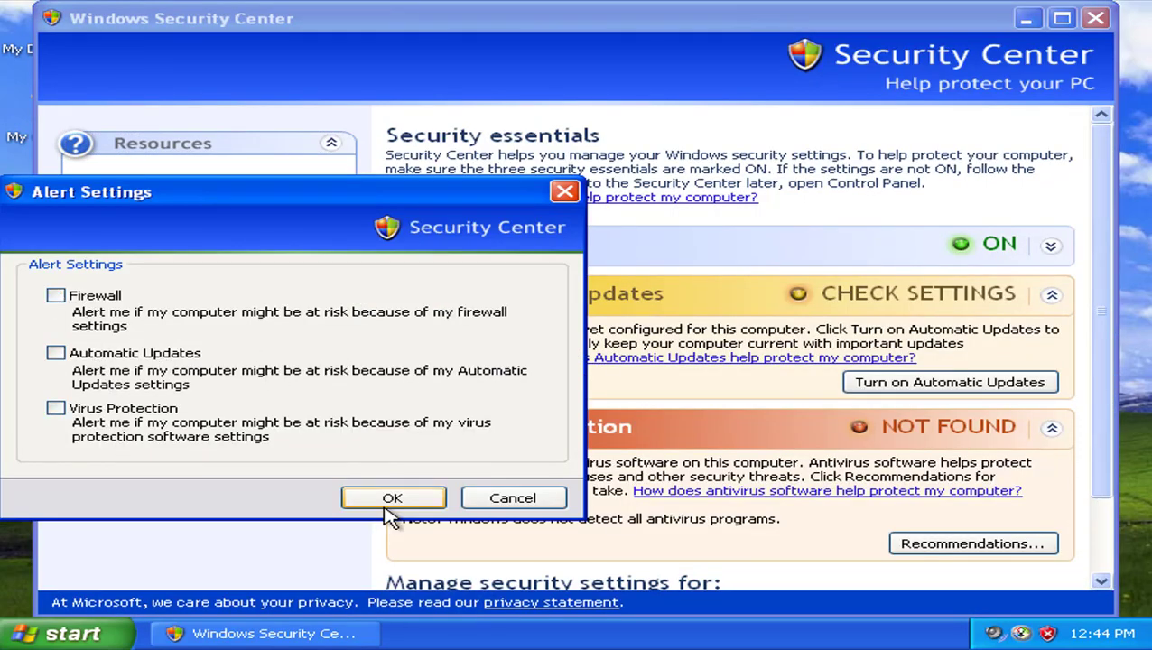
pyautogui.click(388, 500)
pyautogui.click(623, 431)
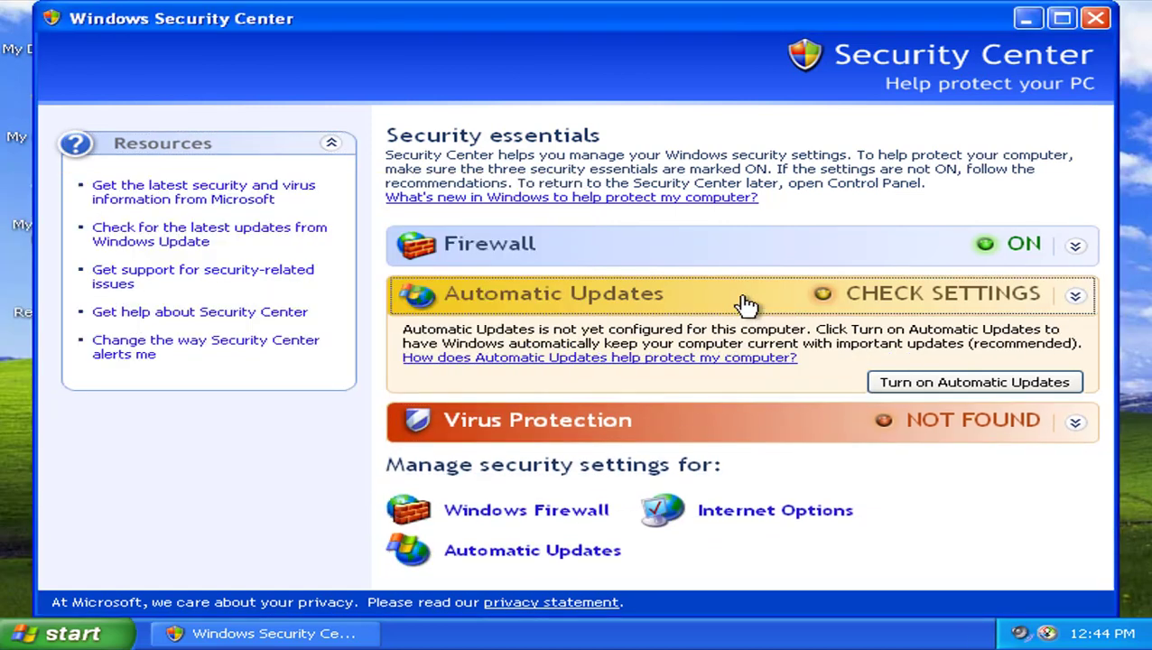
pyautogui.click(746, 305)
# Step: Switch Windows Firewall off
pyautogui.click(506, 437)
pyautogui.click(185, 478)
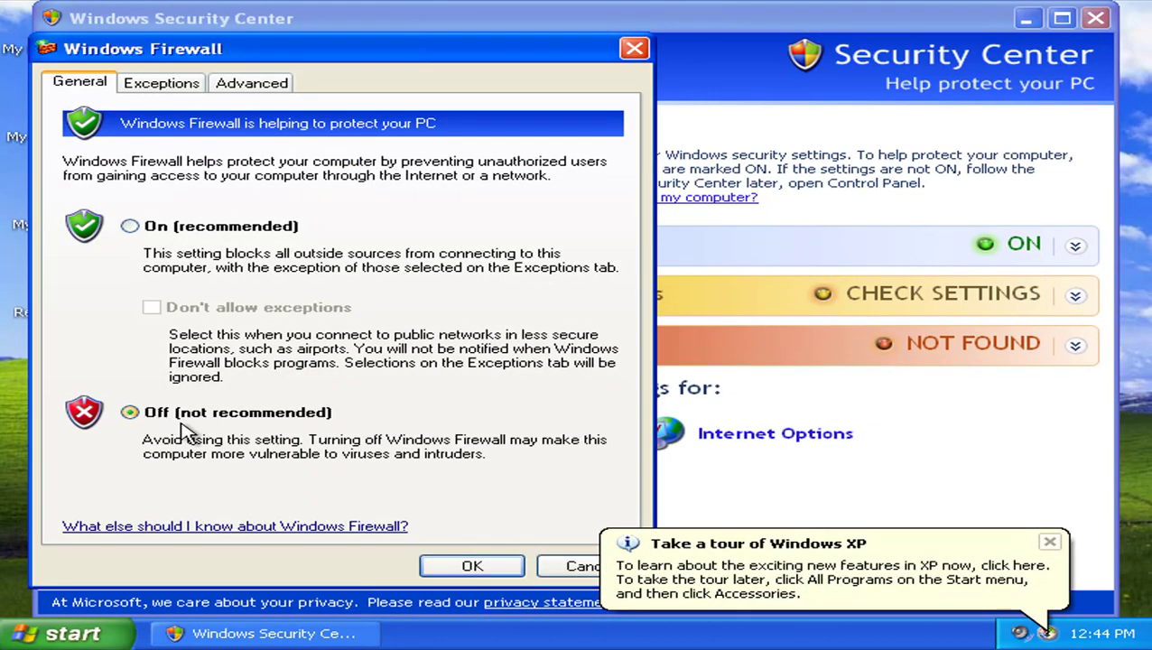
pyautogui.click(474, 565)
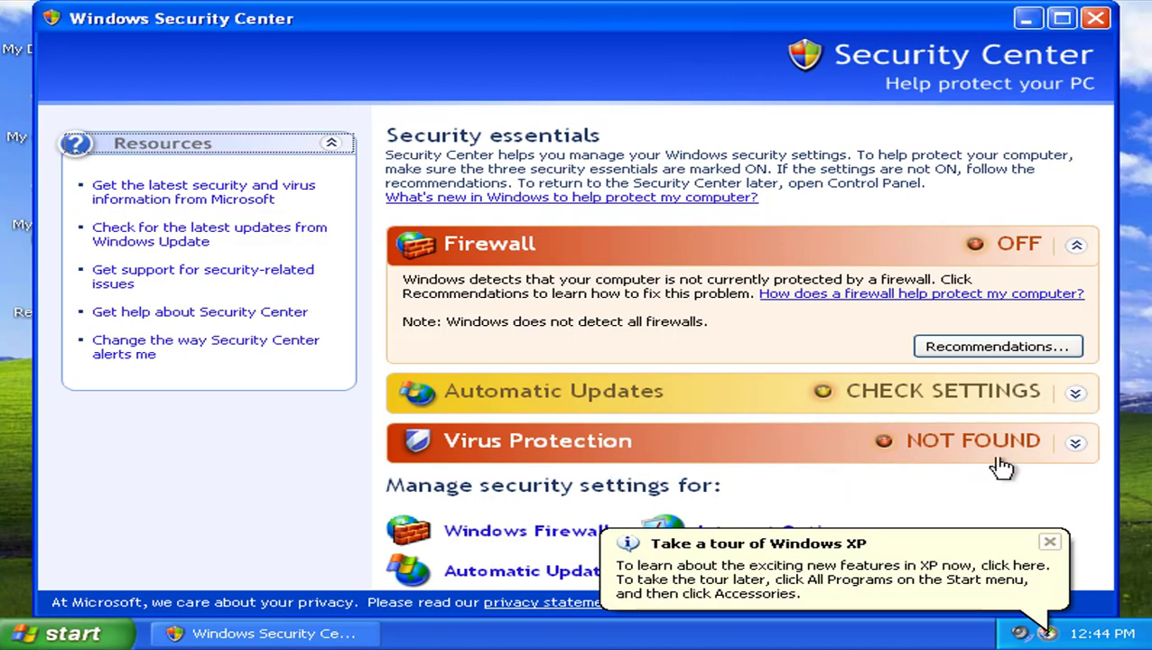
pyautogui.click(1010, 233)
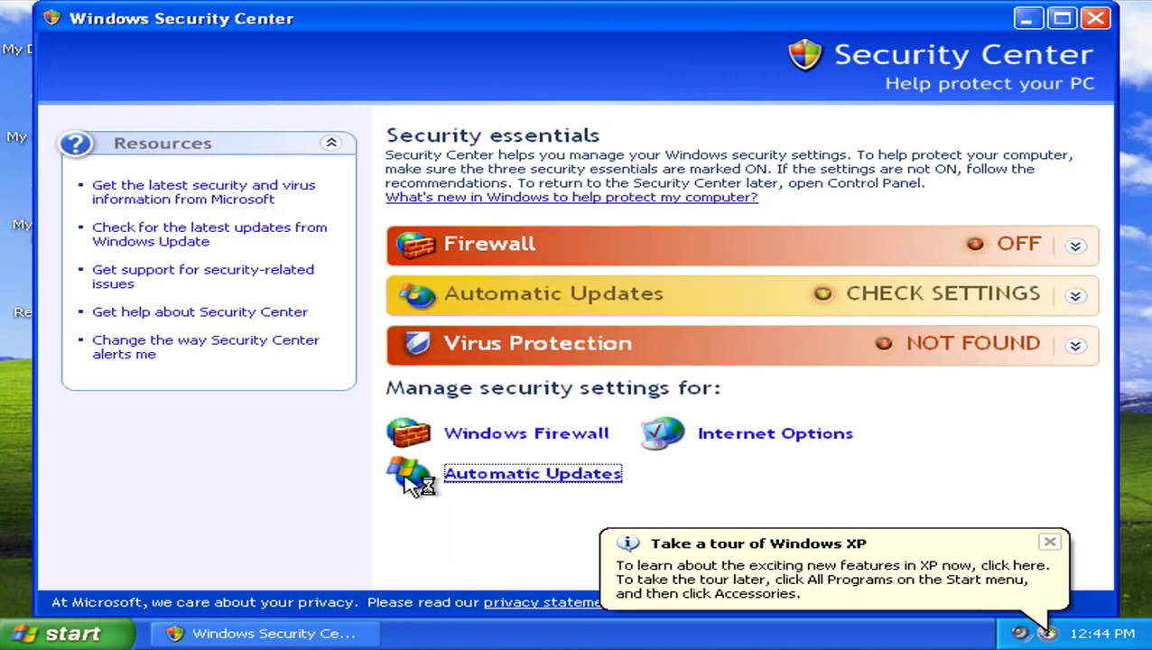
# Step: Set Automatic Updates to off, then close Security Center
pyautogui.click(502, 474)
pyautogui.click(143, 405)
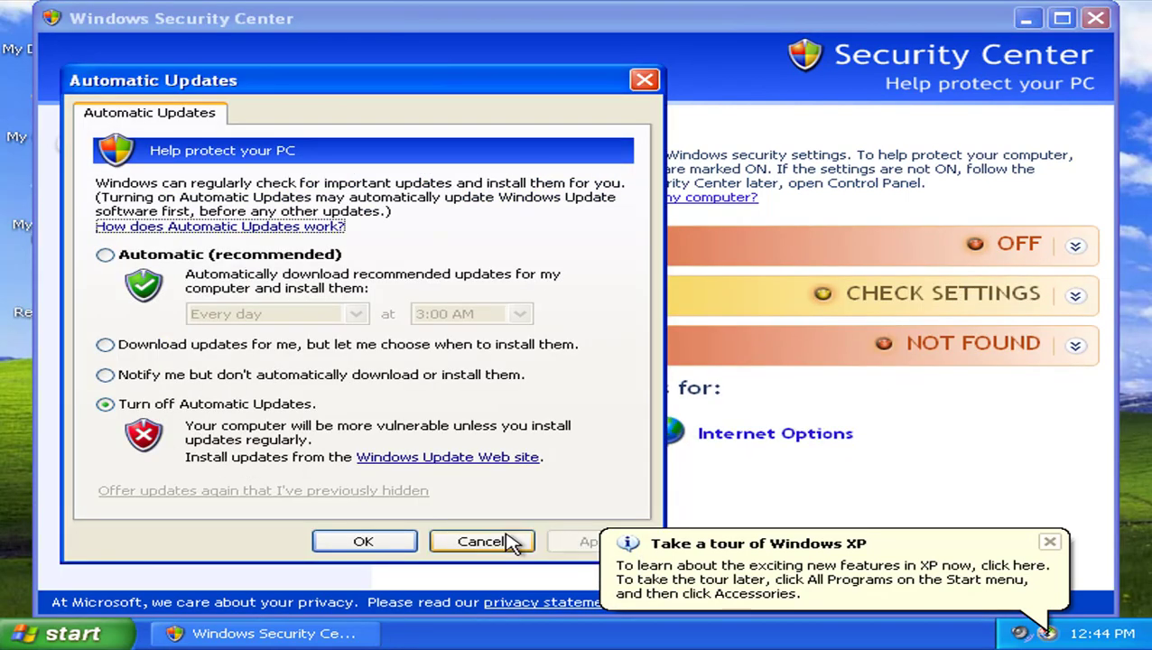
pyautogui.click(365, 541)
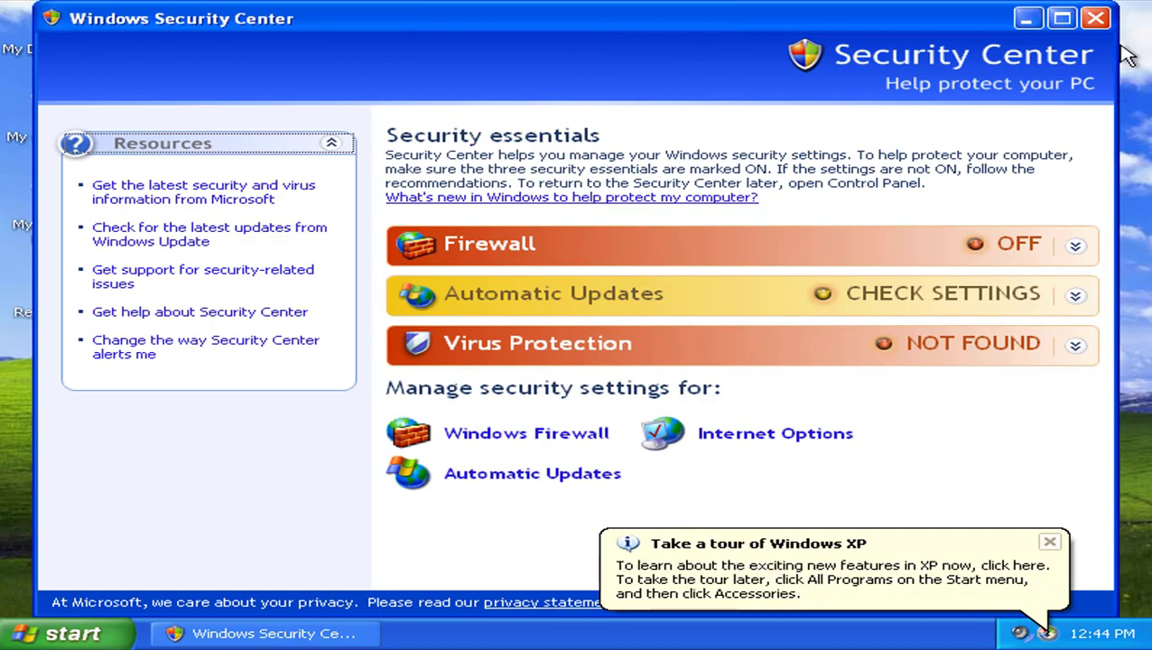
pyautogui.click(1095, 20)
# Step: Cancel the Windows XP tour and open My Computer
pyautogui.click(930, 588)
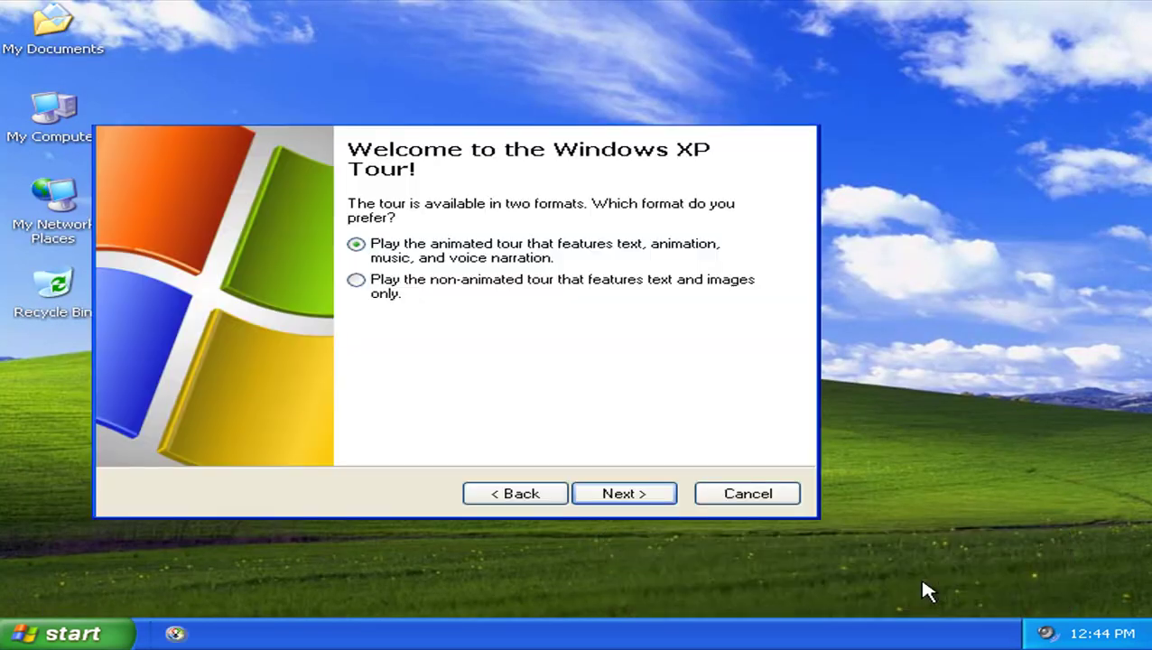
pyautogui.click(748, 492)
pyautogui.doubleClick(40, 122)
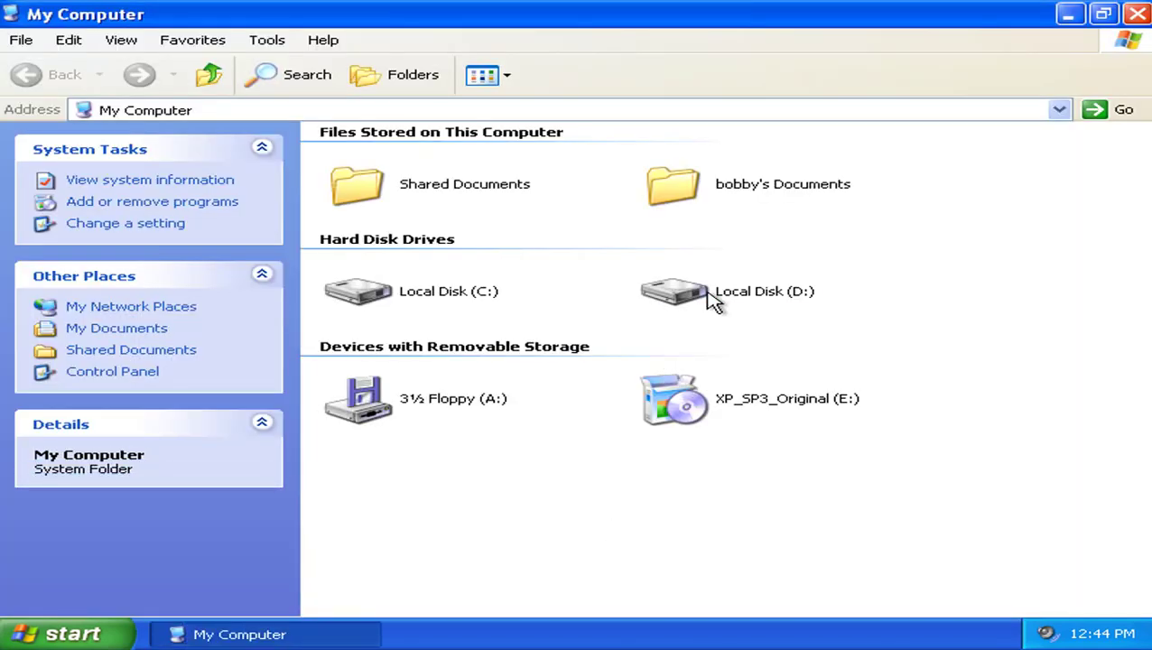
# Step: Quick-format Local Disk (D:) as NTFS and close its empty window
pyautogui.click(713, 300)
pyautogui.doubleClick(684, 298)
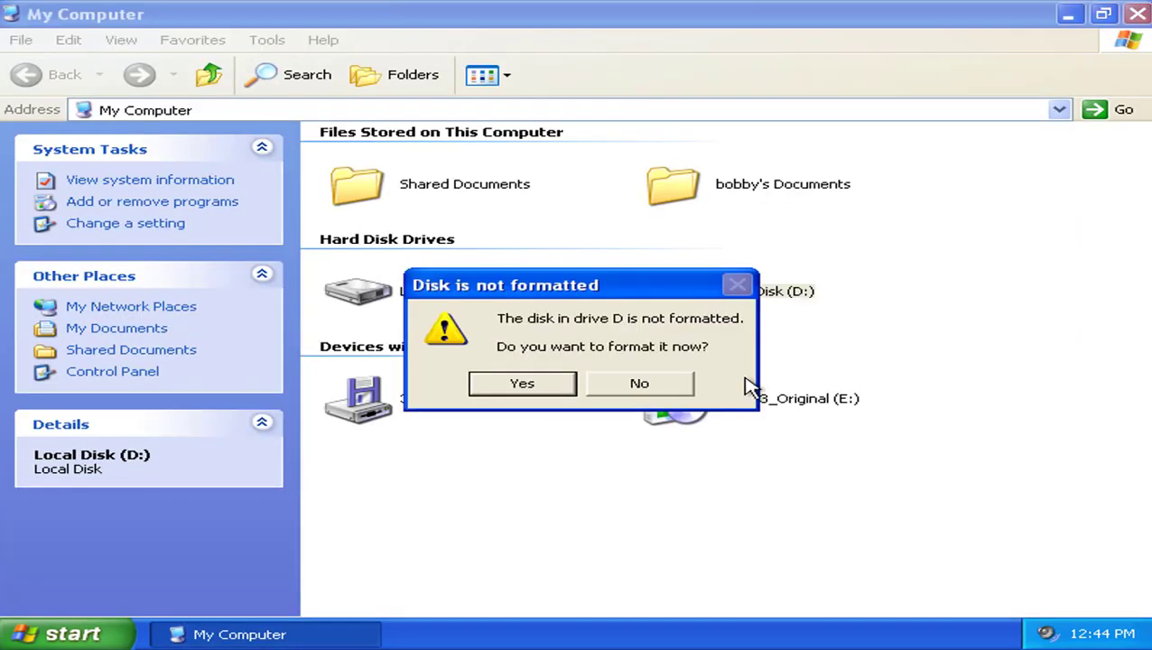
pyautogui.click(524, 385)
pyautogui.click(283, 523)
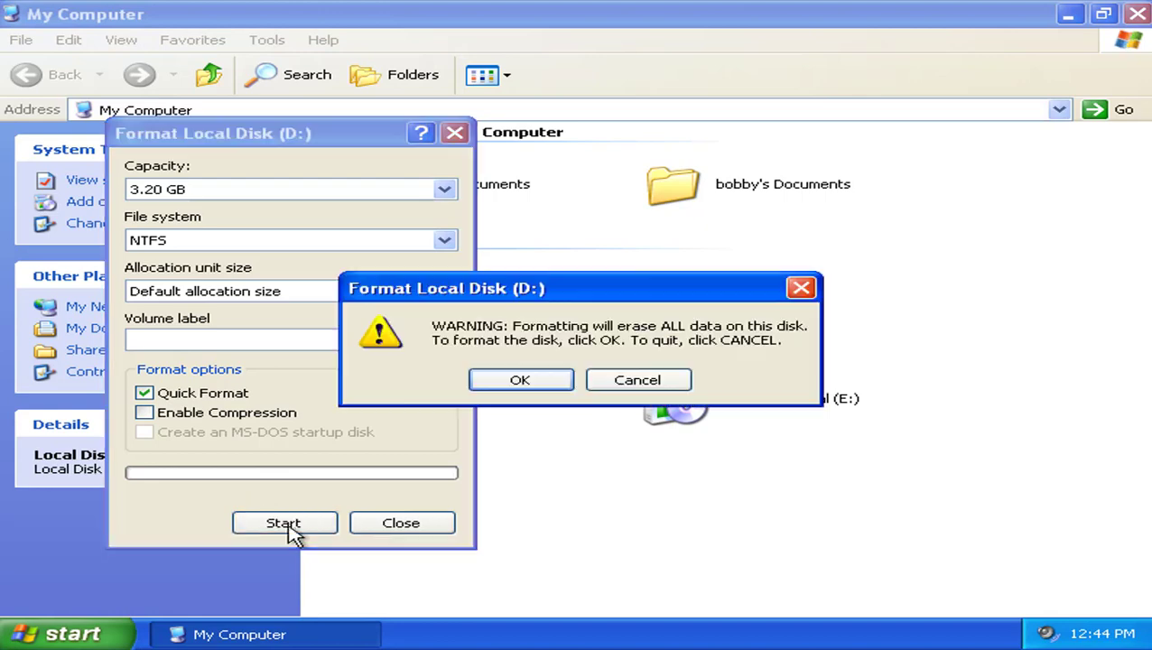
pyautogui.click(520, 395)
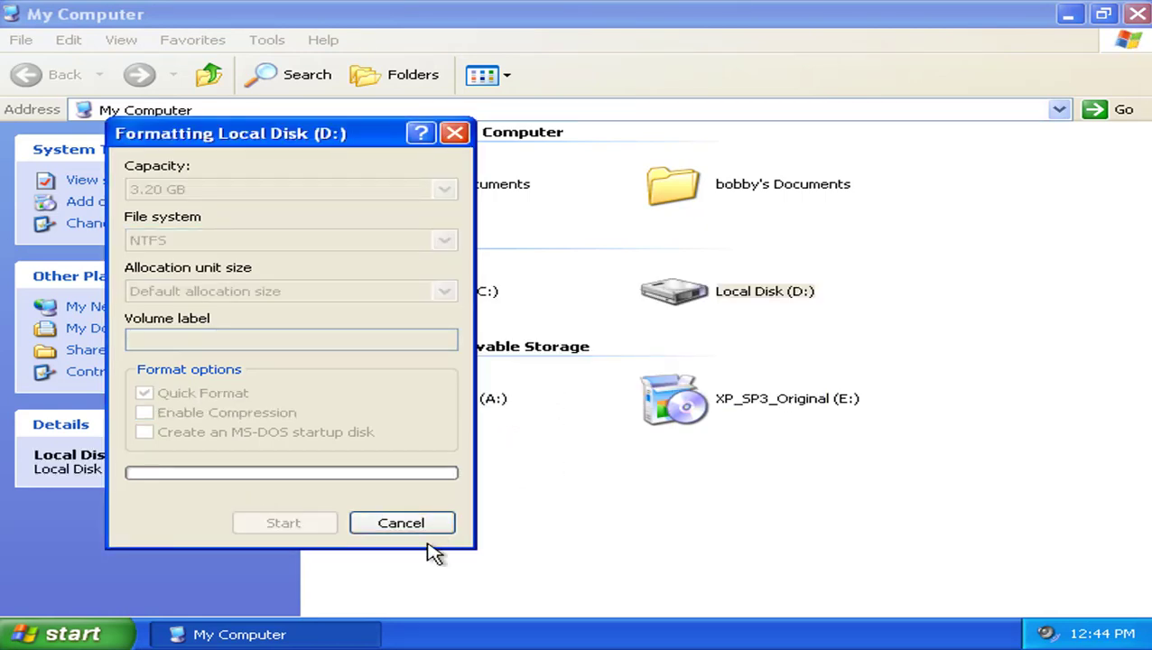
pyautogui.click(576, 380)
pyautogui.click(437, 514)
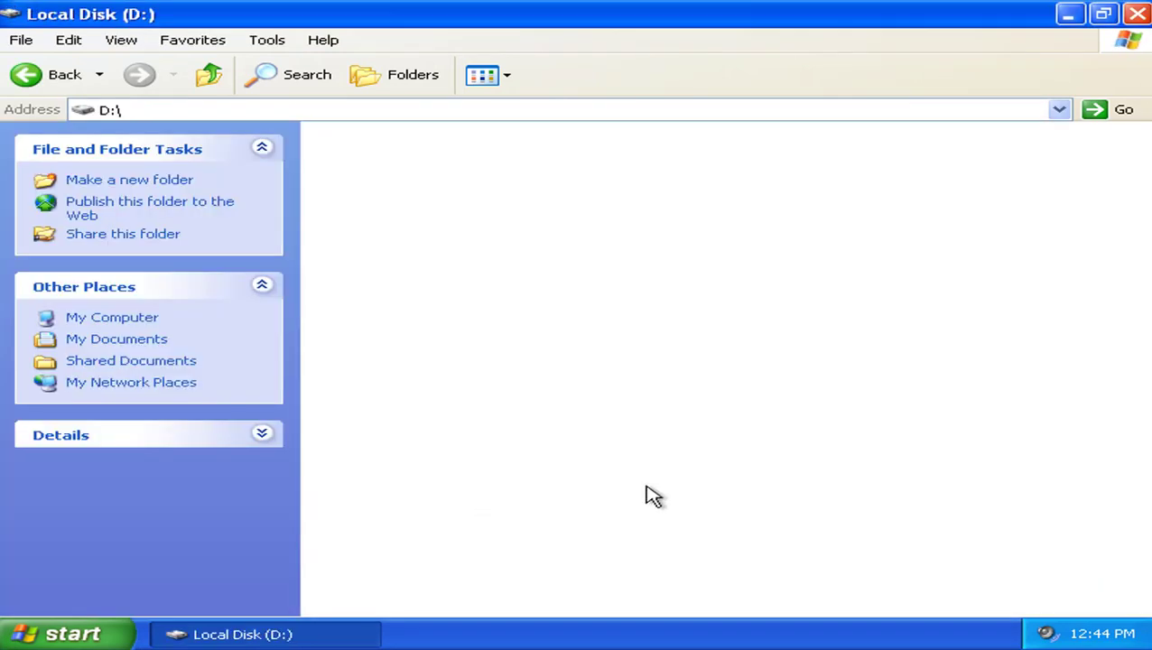
pyautogui.click(1136, 15)
pyautogui.click(368, 174)
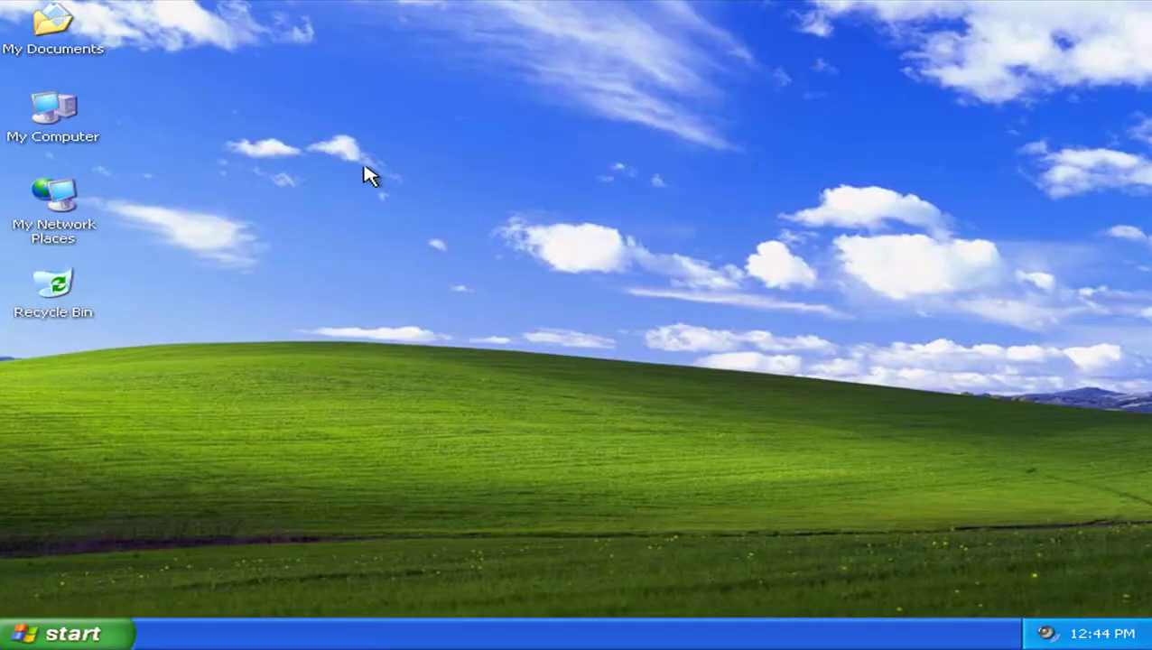